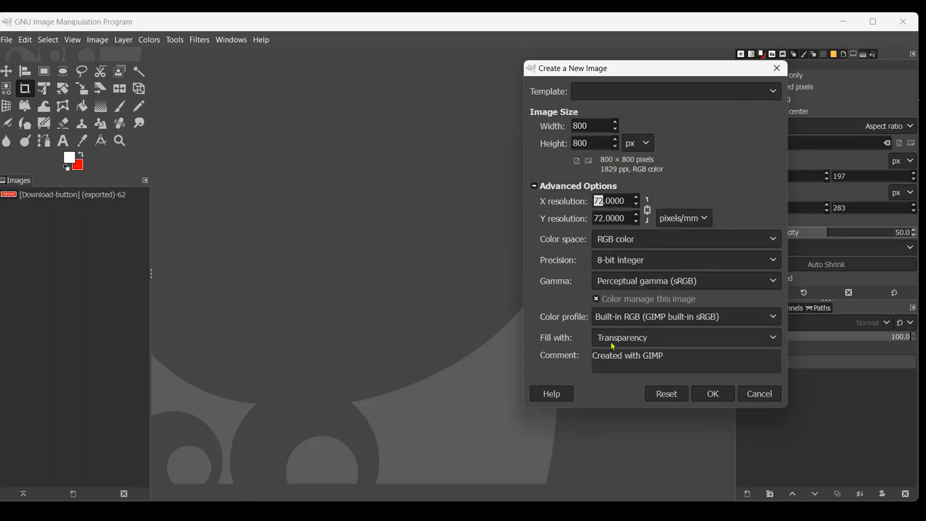
Step: Create a new 800 × 800 px image with its fill set to Transparency
click(772, 338)
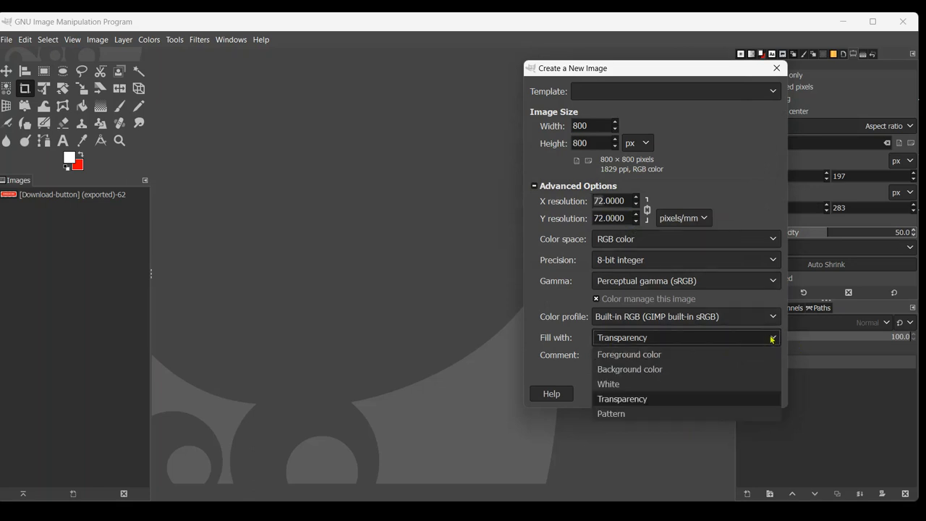
click(651, 400)
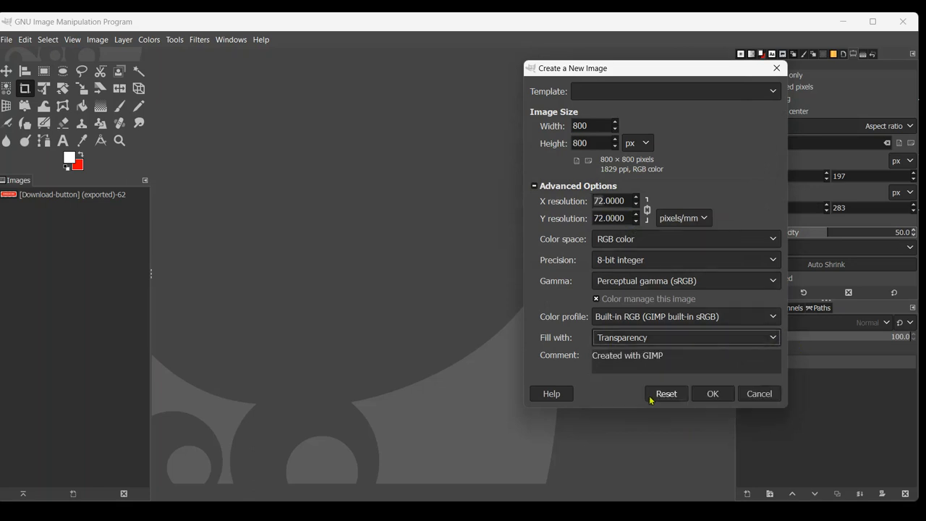
click(712, 395)
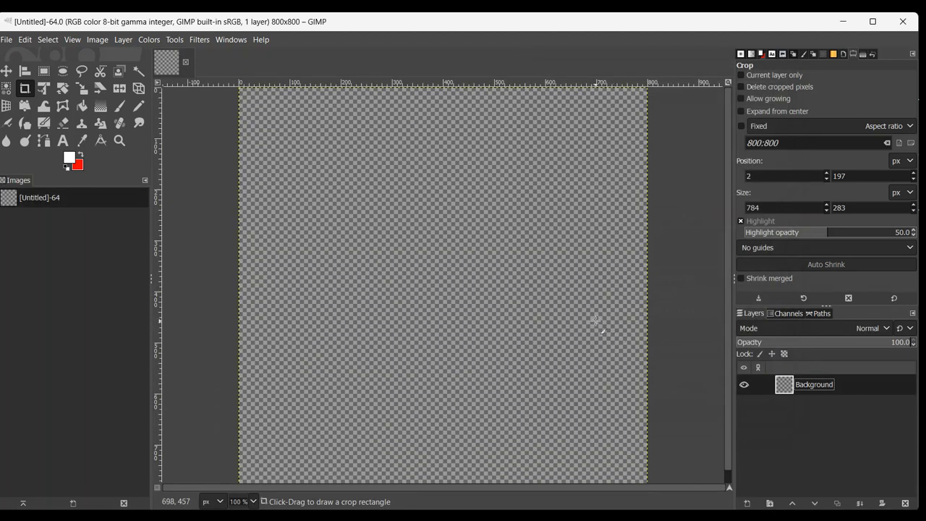
Step: Add a new 800 × 800 px transparent layer named "red button" above the background
ctrl+scroll(596, 321, down, 2)
ctrl+scroll(596, 321, up, 1)
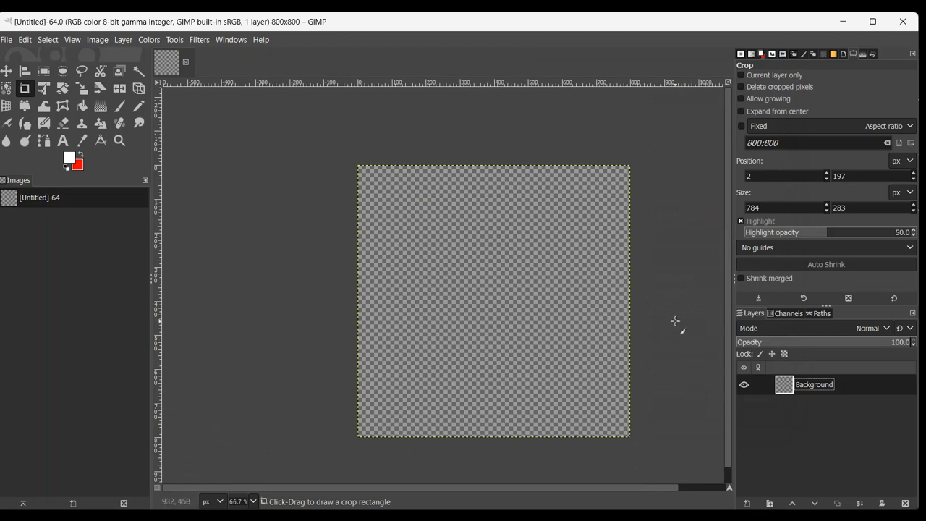
click(747, 502)
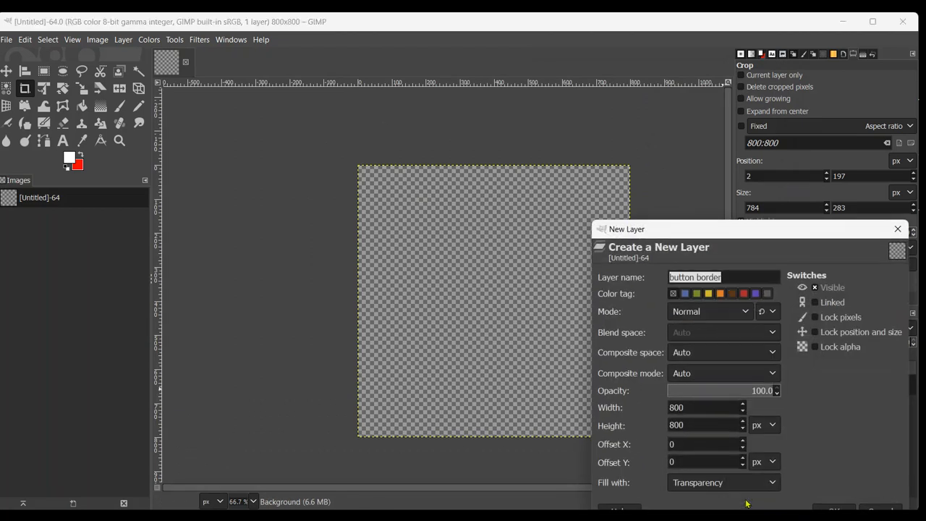
text(red button)
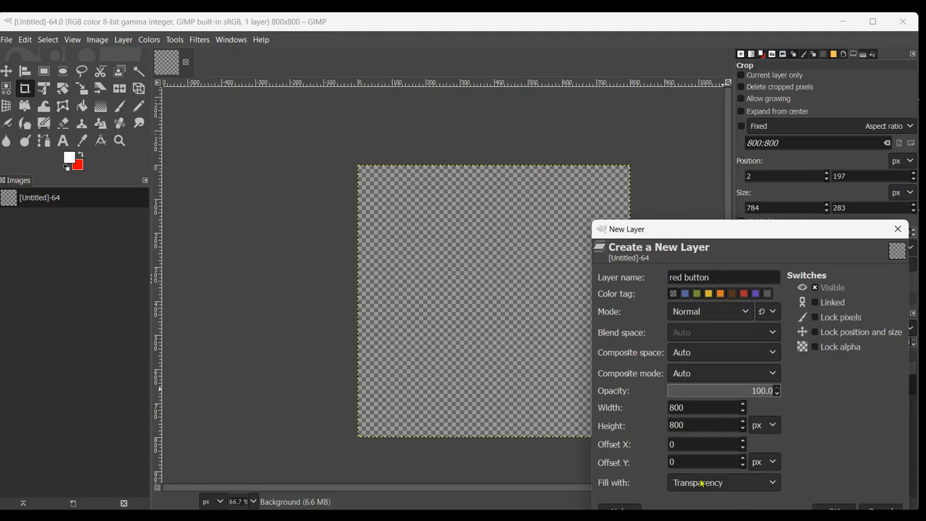
drag(711, 230, 702, 182)
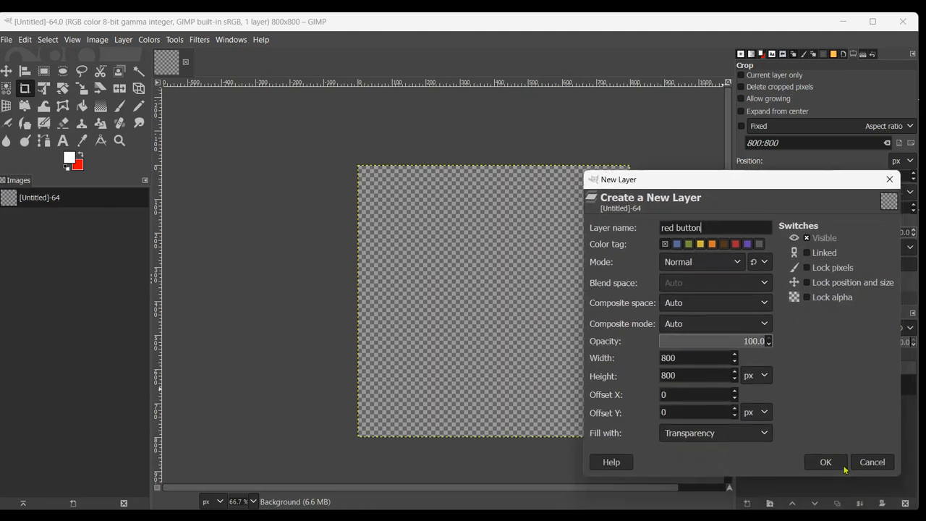
click(825, 464)
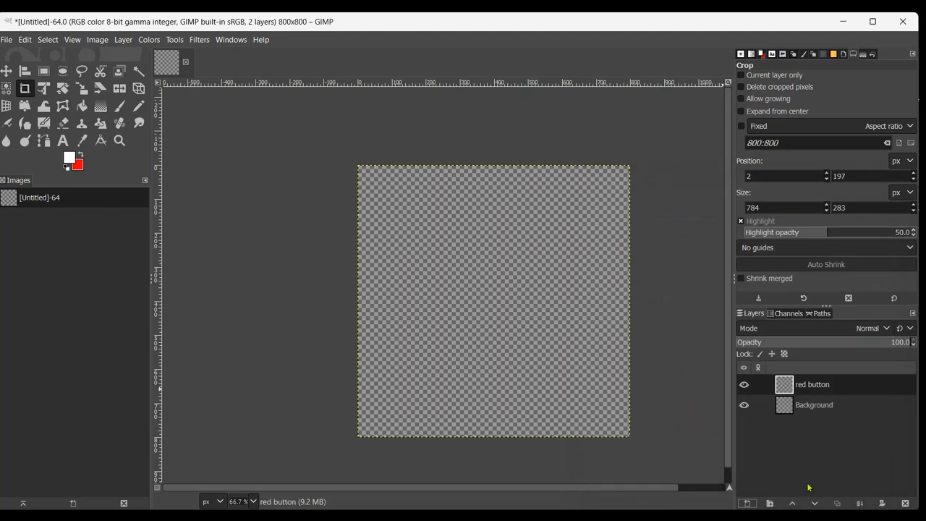
Step: Swap the foreground and background colors to make red the foreground, and check its color settings
click(83, 156)
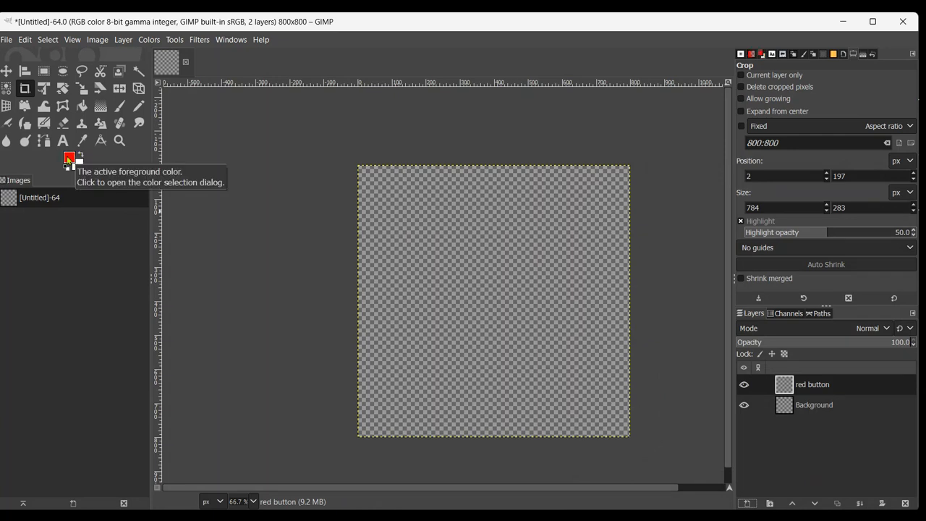
click(69, 162)
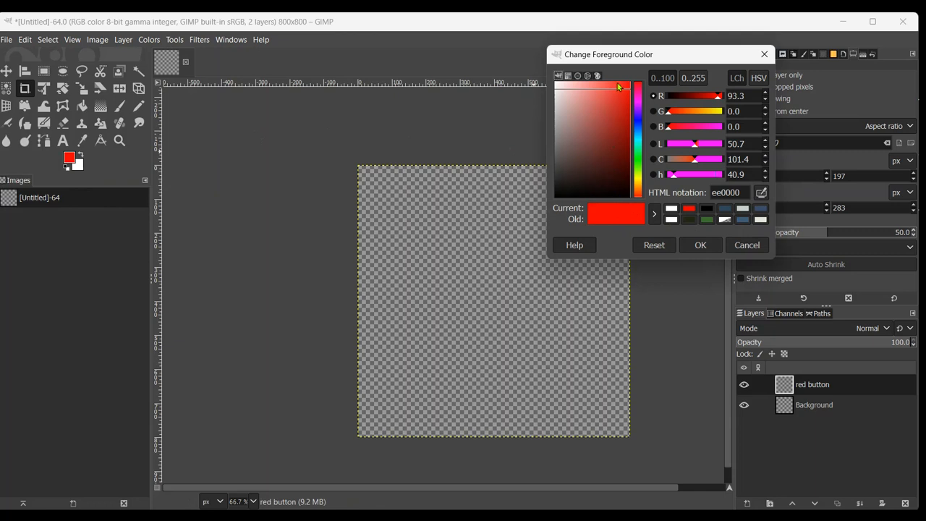
click(764, 54)
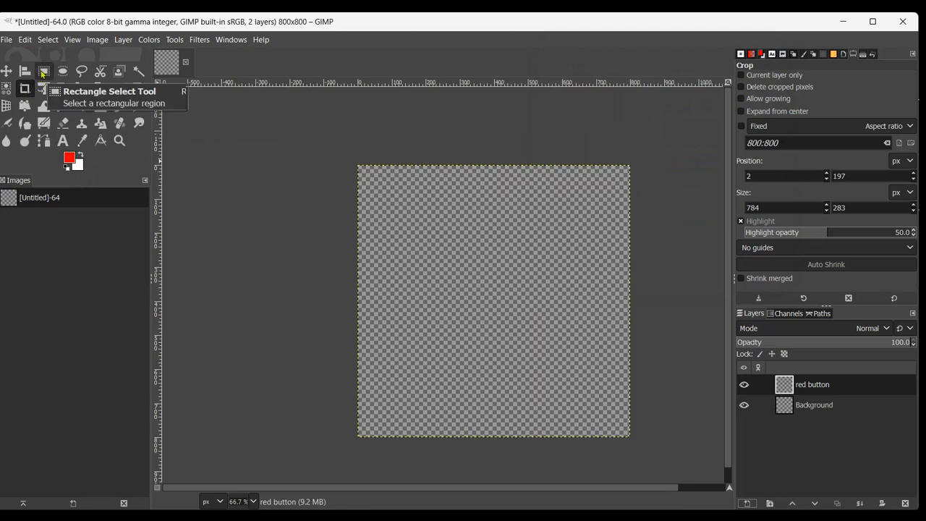
Step: Select a rounded rectangle of about 694 × 193 px across the canvas middle and fill it with the red foreground color
click(43, 74)
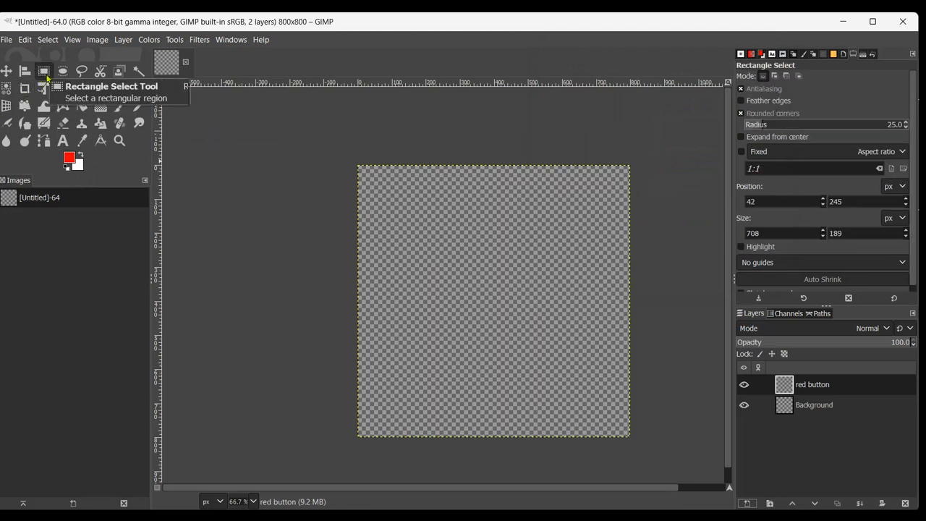
drag(376, 257, 613, 324)
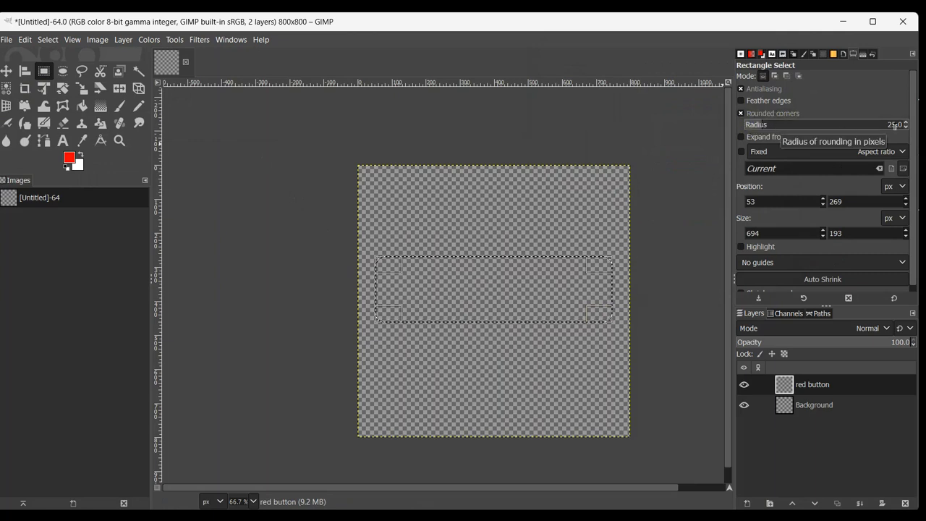
right_click(489, 288)
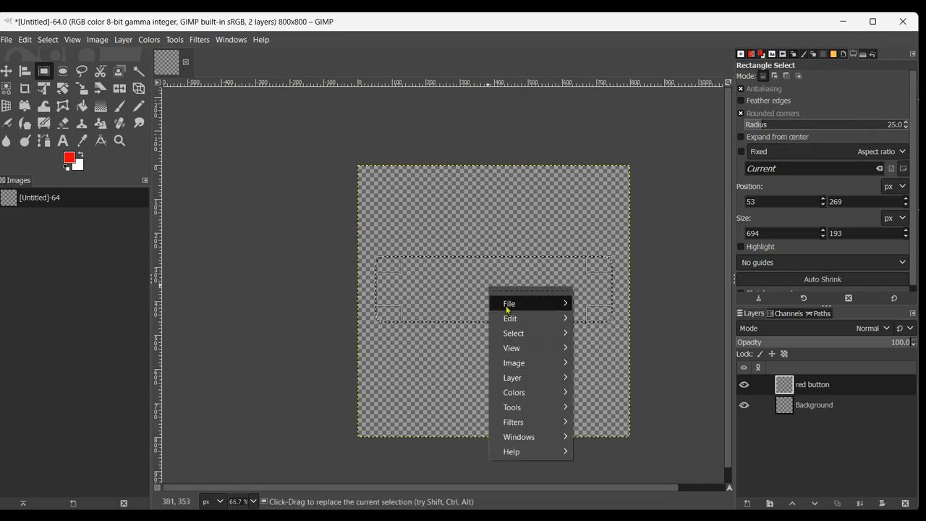
mouse_move(512, 321)
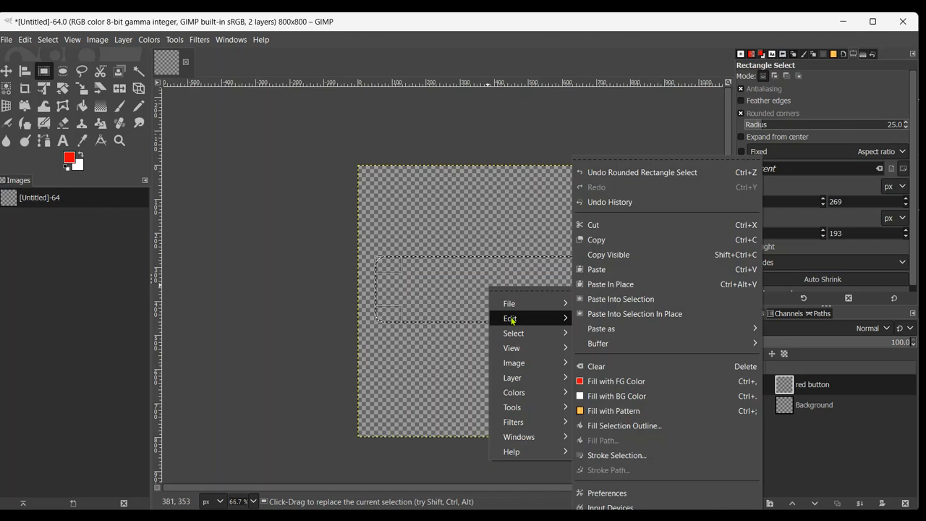
click(607, 381)
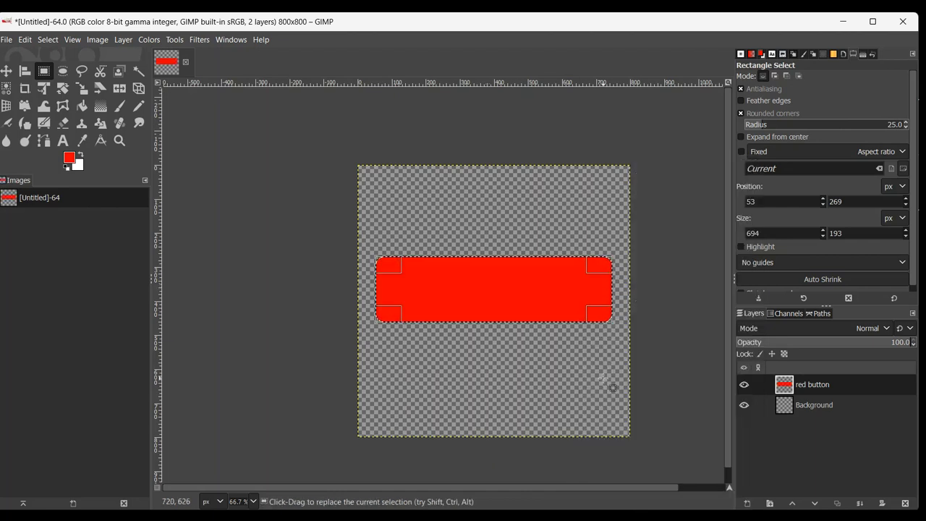
Step: Add another 800 × 800 px transparent layer named "button border"
click(748, 504)
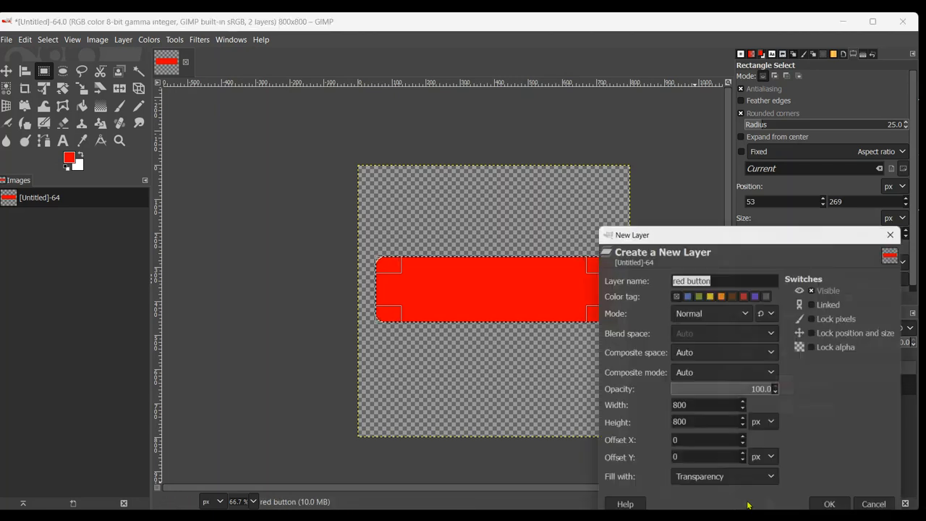
text(but)
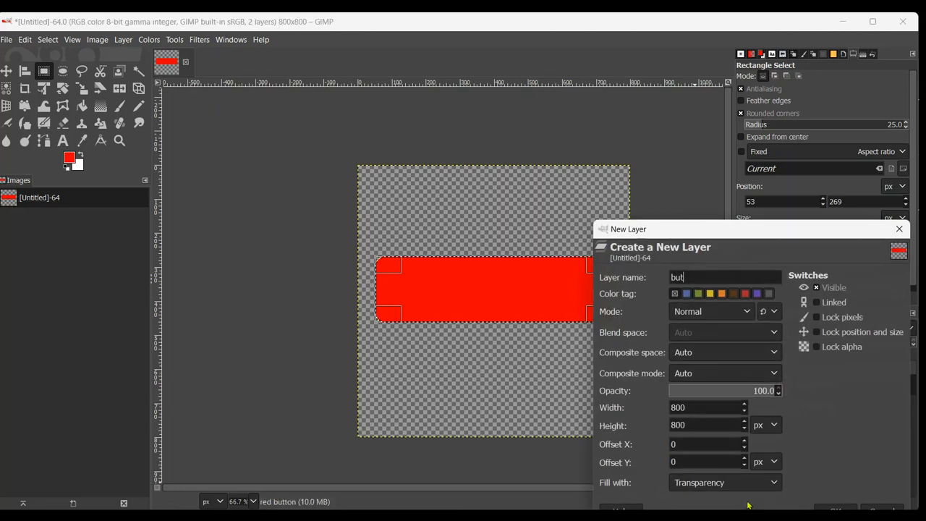
text(ton border)
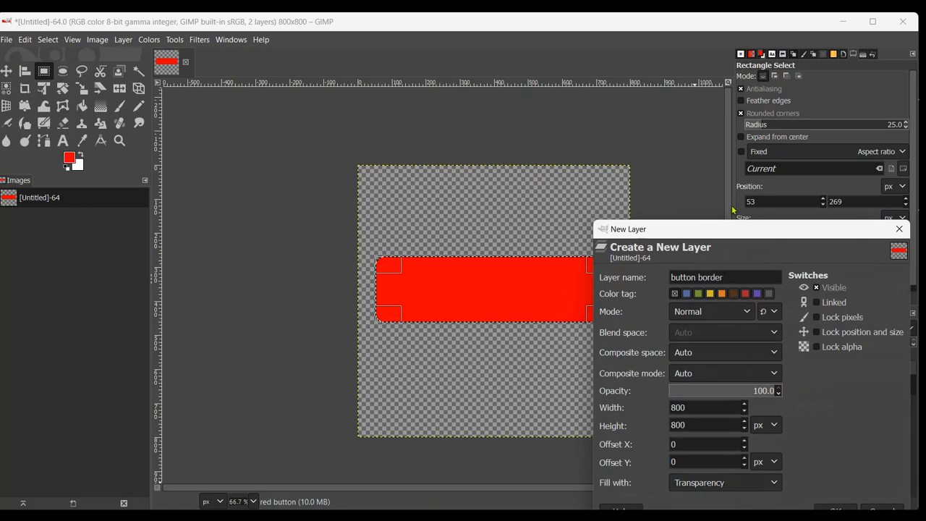
drag(742, 236, 730, 202)
click(825, 478)
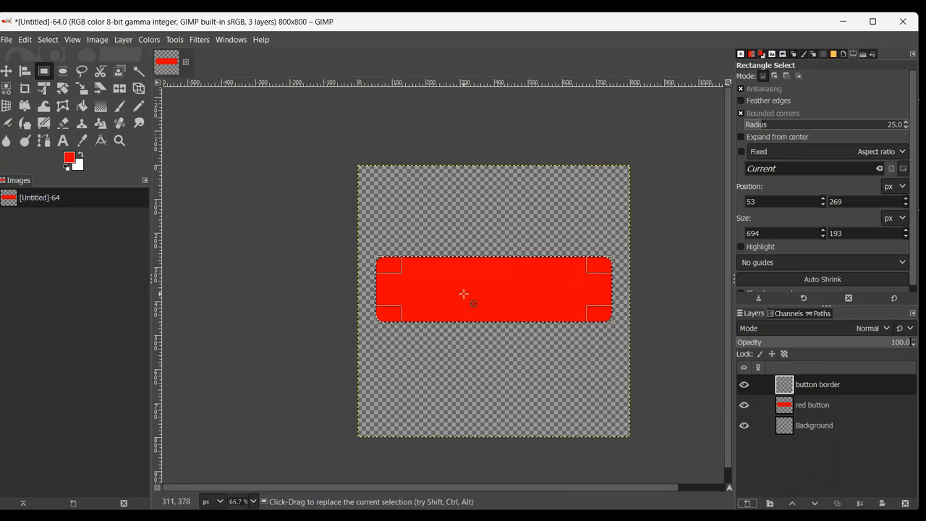
Step: Clear the current selection and move the button border layer below the red button layer
click(48, 40)
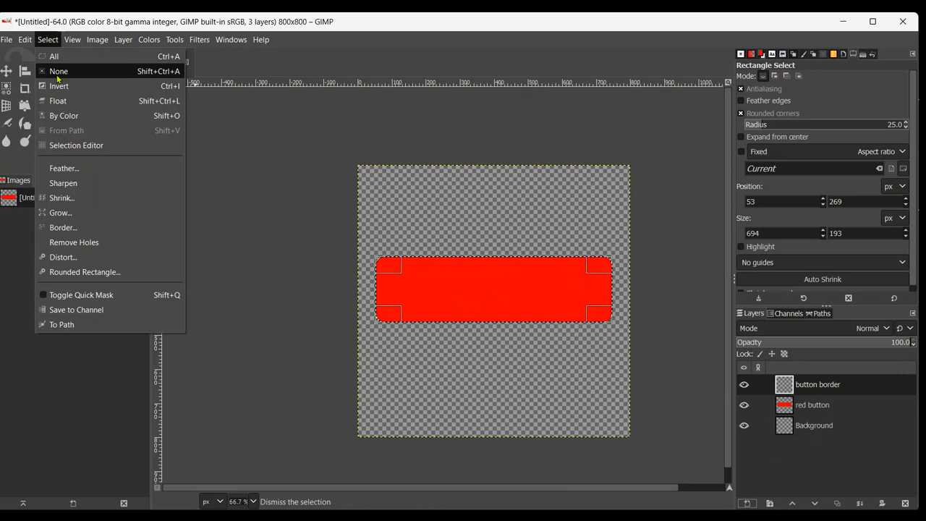
click(57, 71)
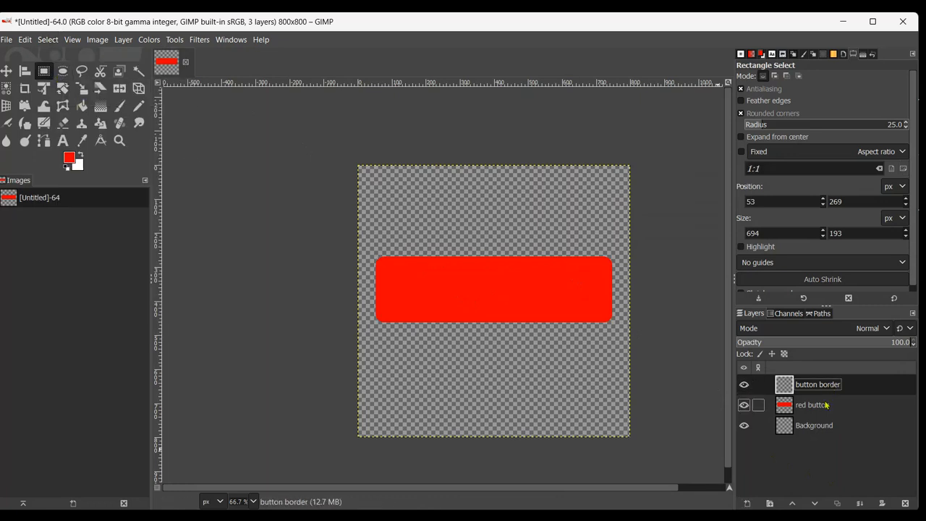
click(815, 504)
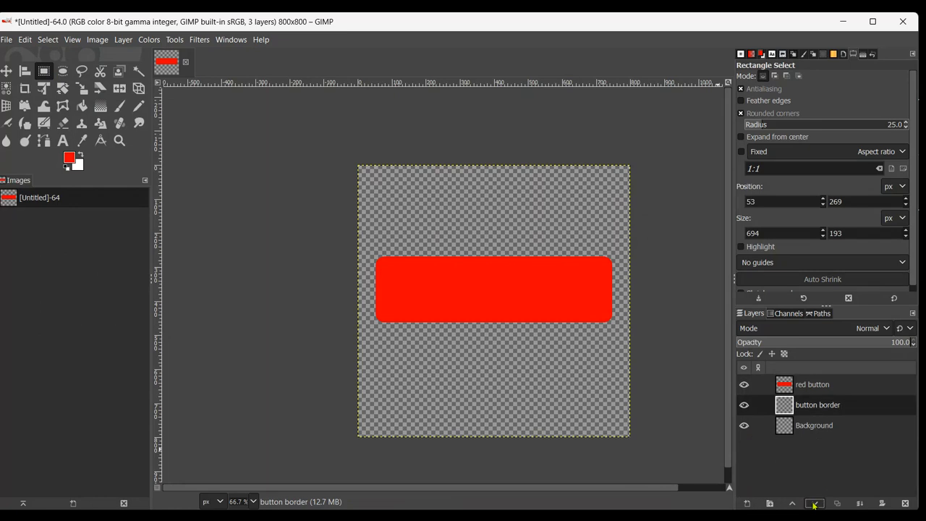
Step: Create a selection from the red button layer's alpha and grow it by 20 px
click(809, 389)
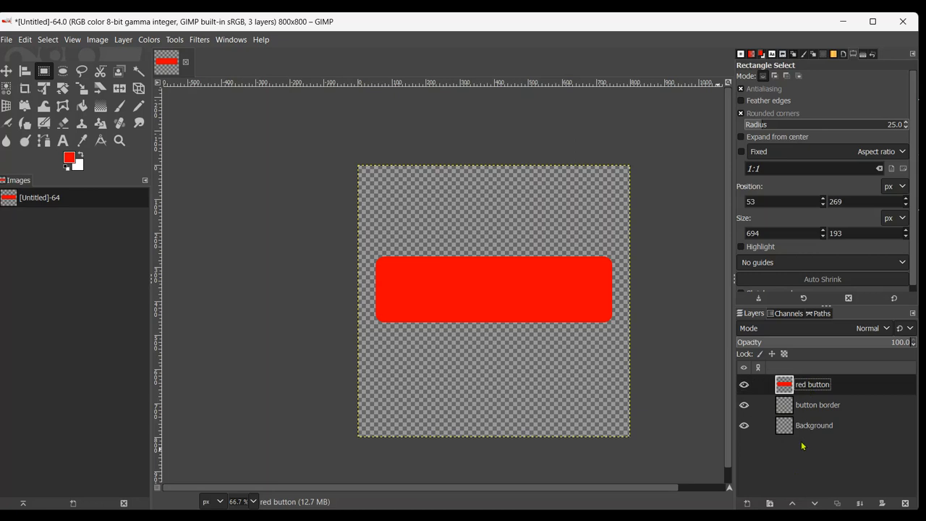
right_click(812, 384)
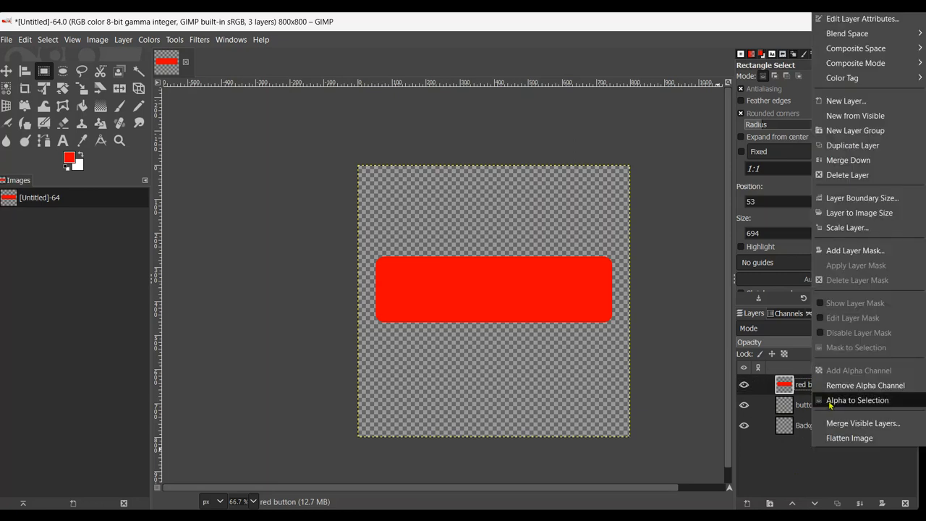
click(830, 403)
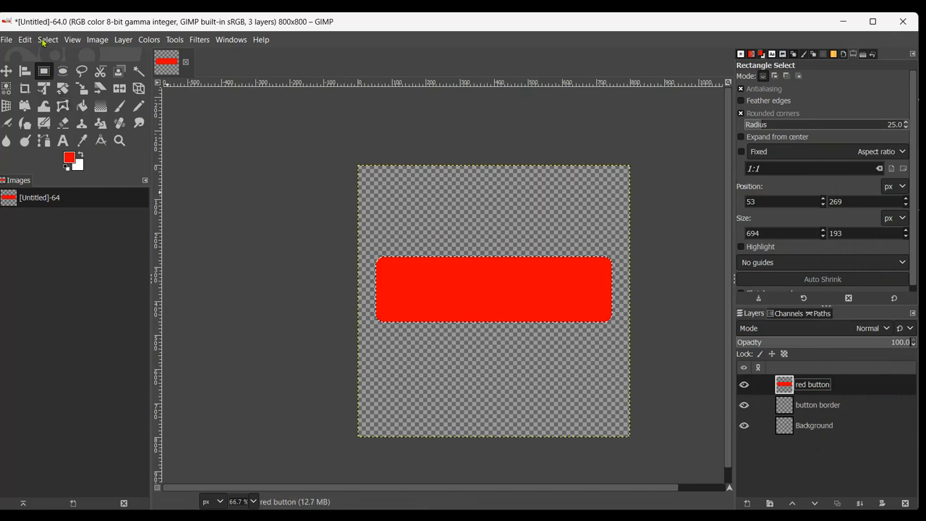
click(45, 41)
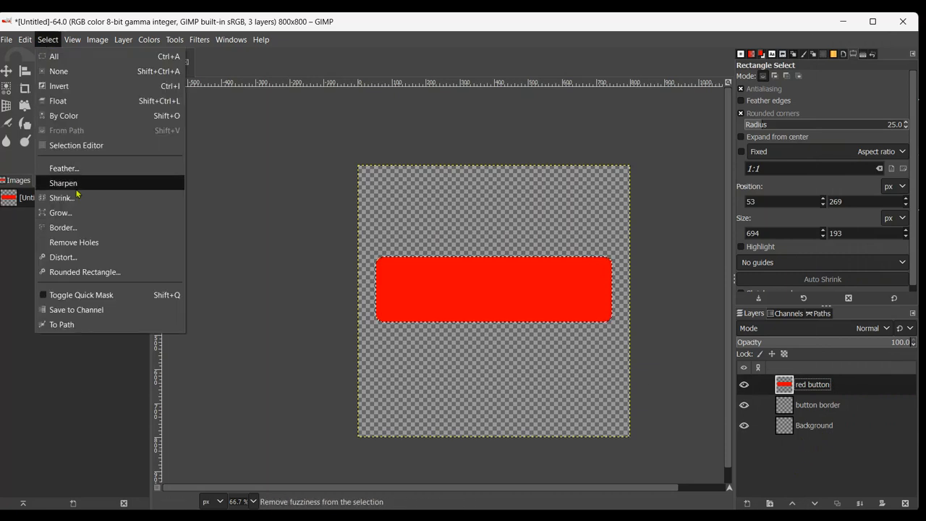
click(43, 213)
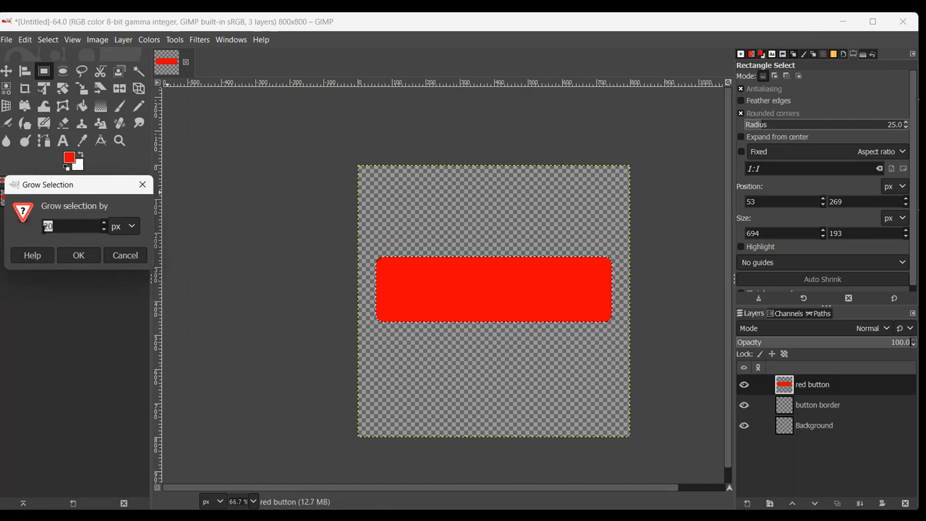
click(80, 257)
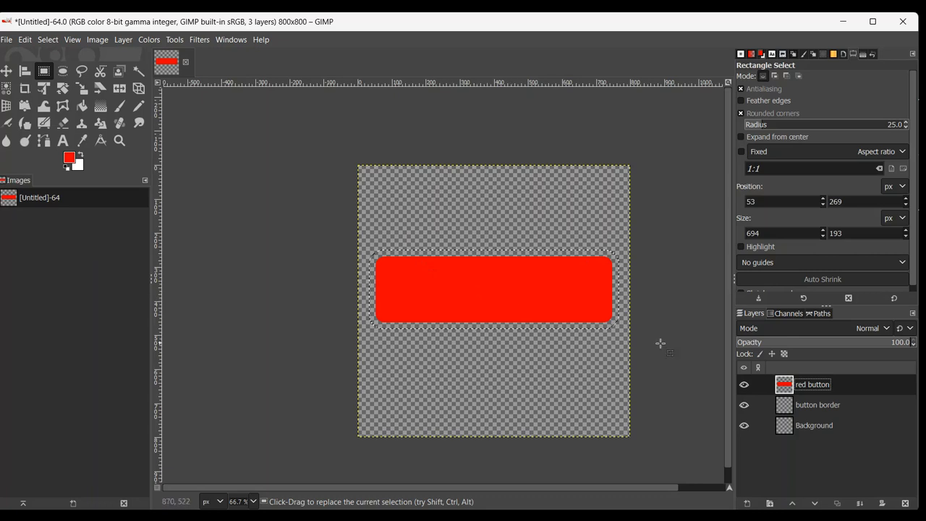
Step: Fill the grown selection on the button border layer with the white background color
click(808, 410)
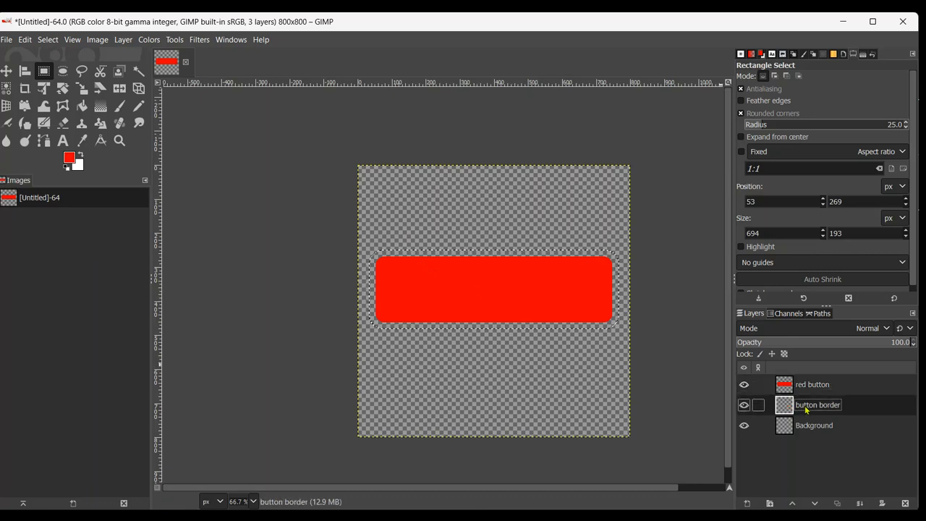
right_click(487, 258)
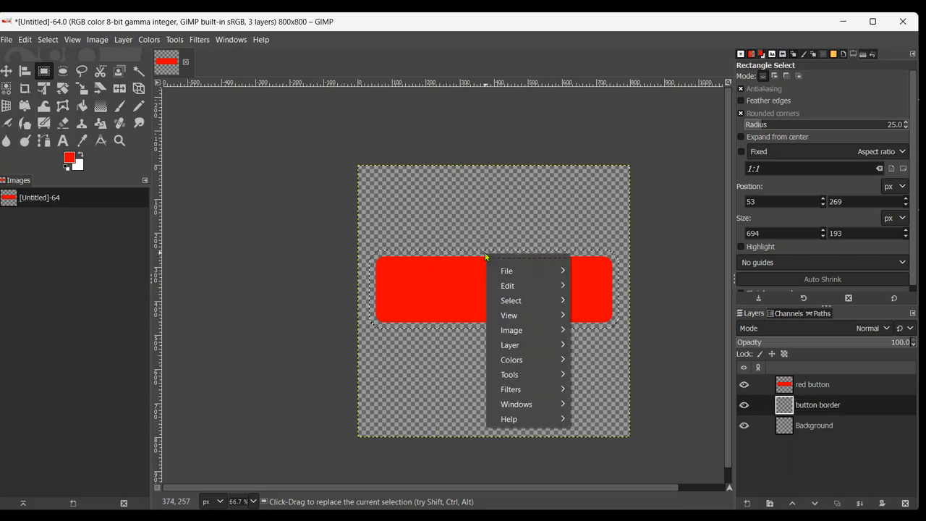
mouse_move(522, 286)
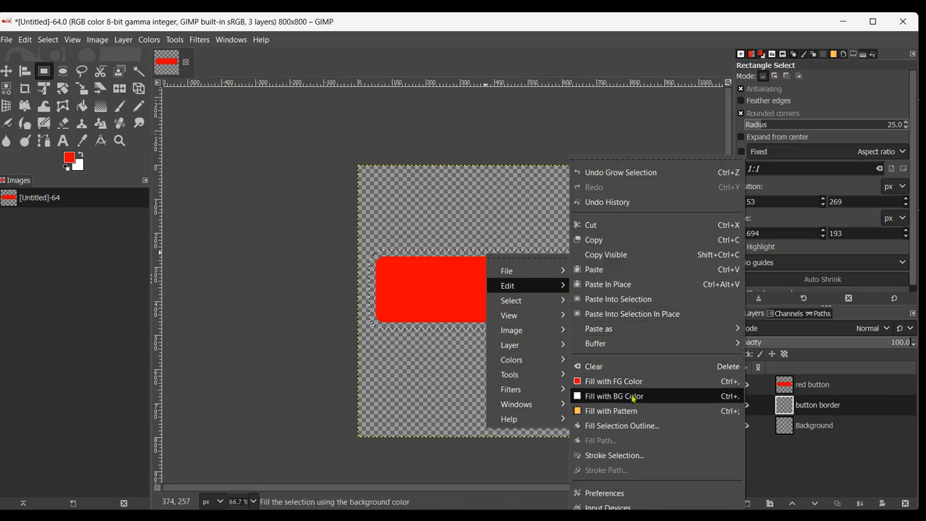
click(634, 397)
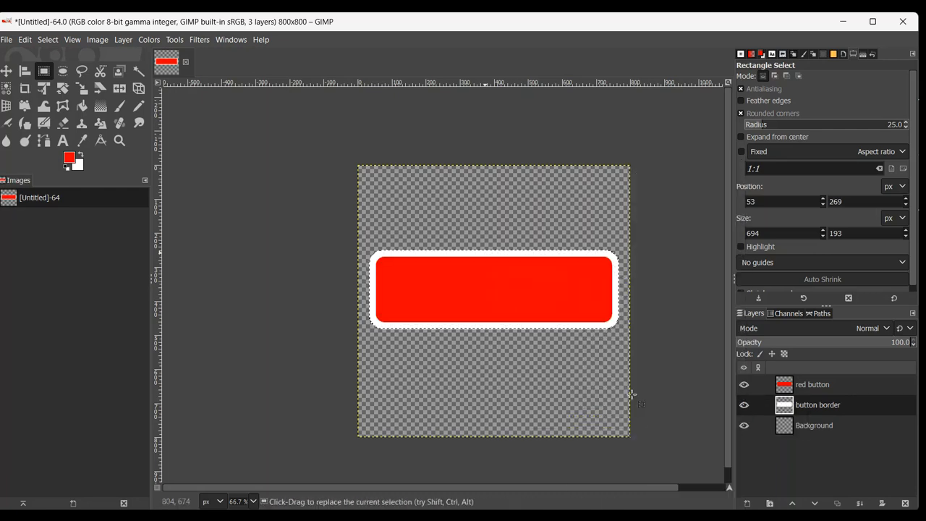
Step: Make white the foreground color, create an empty text layer on the red button, and raise it above the red button layer
click(81, 156)
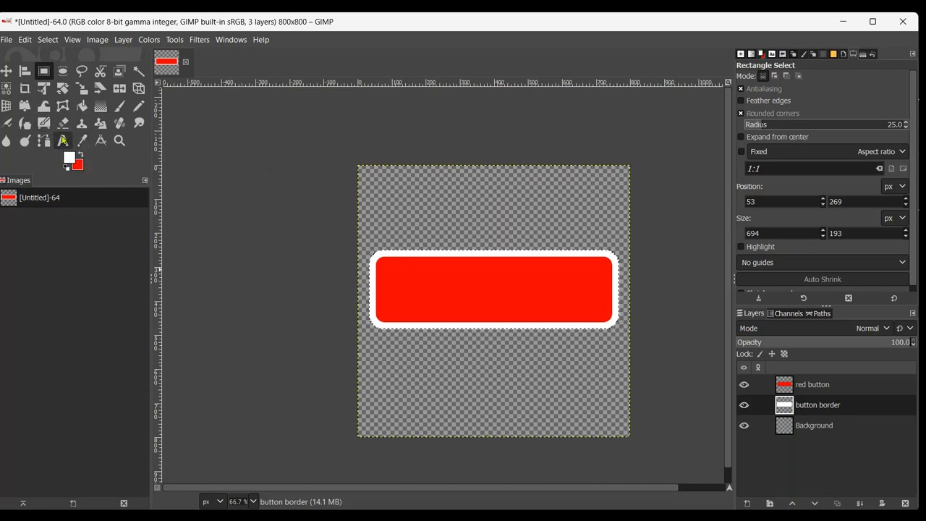
click(63, 141)
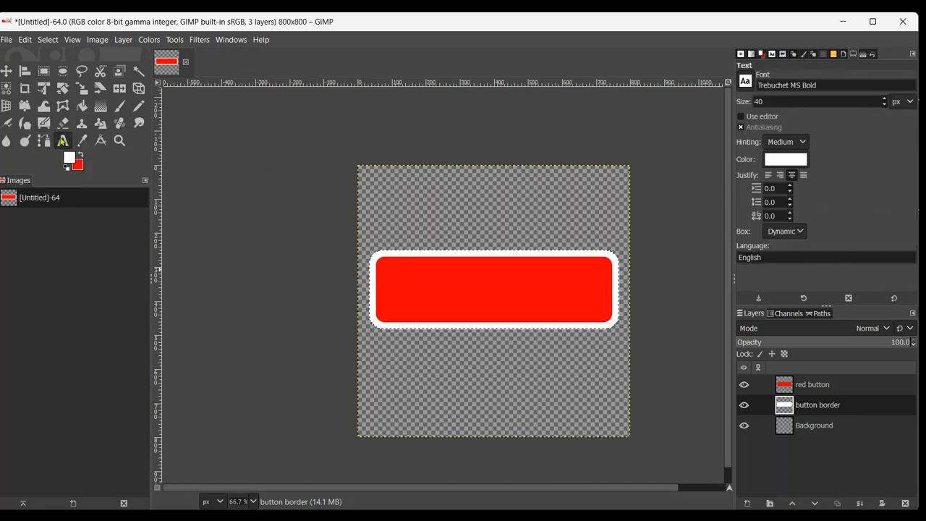
click(398, 287)
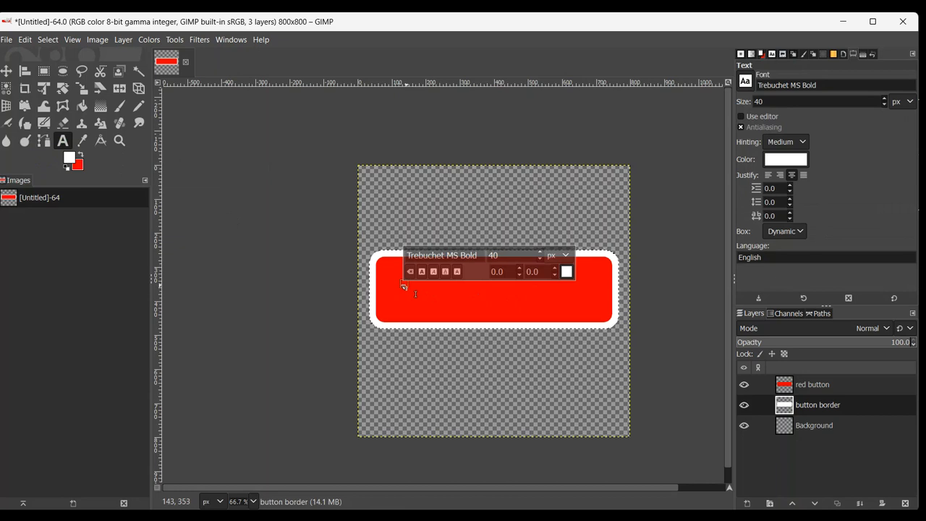
text(DOWN)
key(BackSpace)
key(BackSpace)
key(BackSpace)
key(BackSpace)
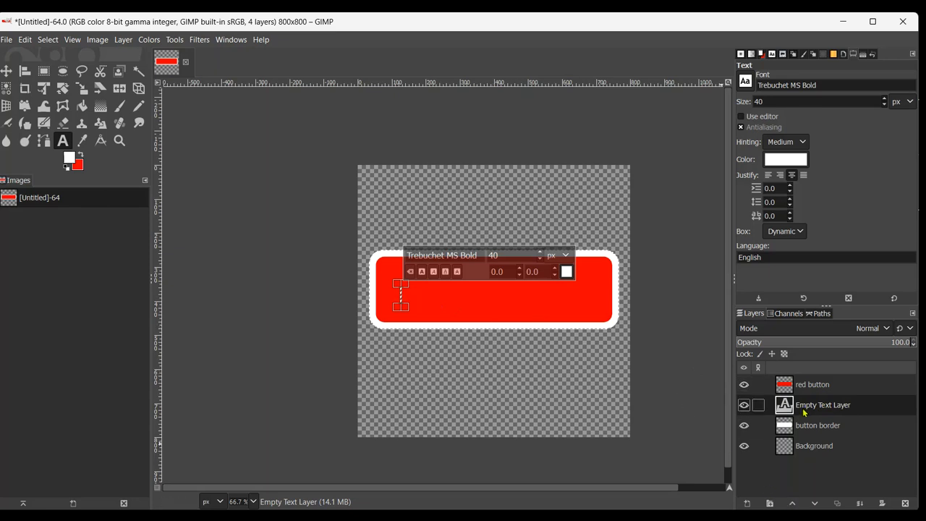
click(793, 504)
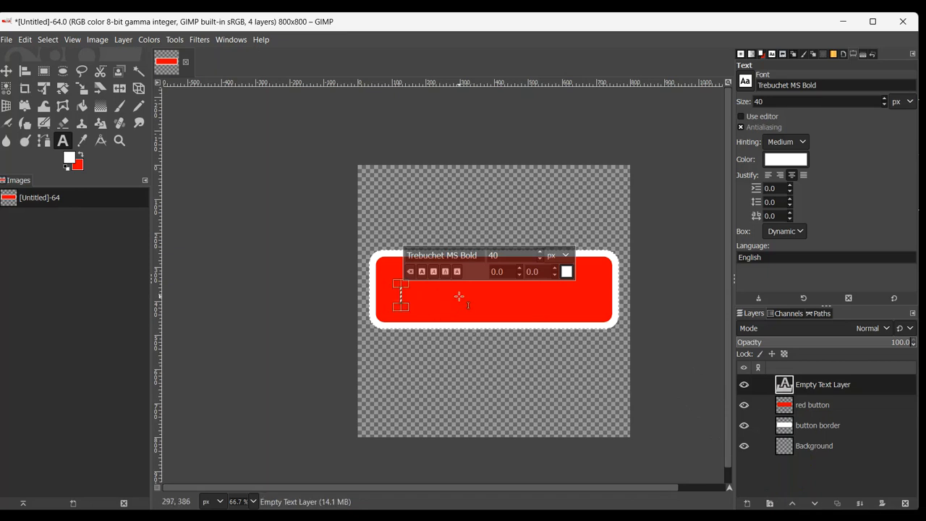
Step: Enter the label "DOWNLOAD NOW" in the text layer and set its font size to 67 px
text(DOWNLOAD NOW)
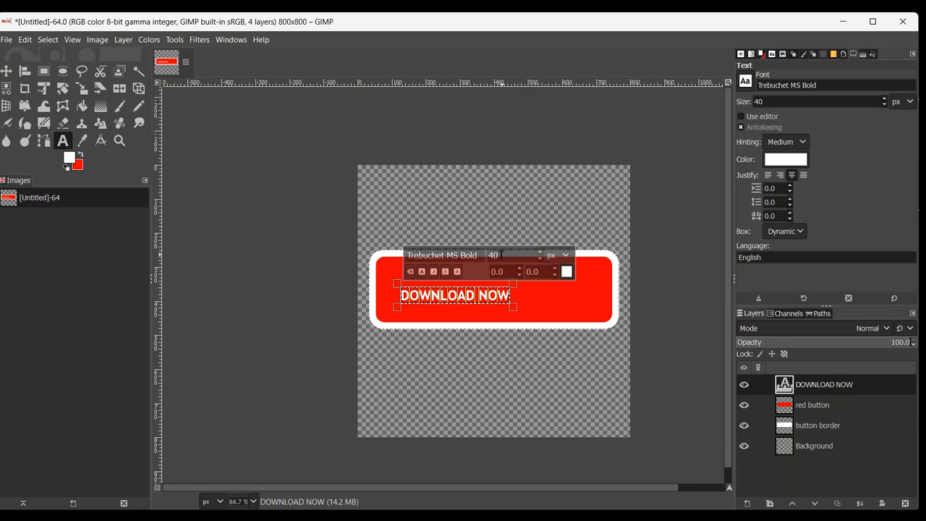
click(541, 254)
click(542, 253)
click(540, 253)
click(540, 252)
click(540, 252)
click(539, 253)
click(540, 252)
click(540, 252)
click(539, 252)
click(540, 252)
click(540, 254)
click(540, 254)
click(540, 254)
click(540, 254)
click(540, 254)
click(540, 254)
click(540, 254)
click(540, 254)
click(541, 253)
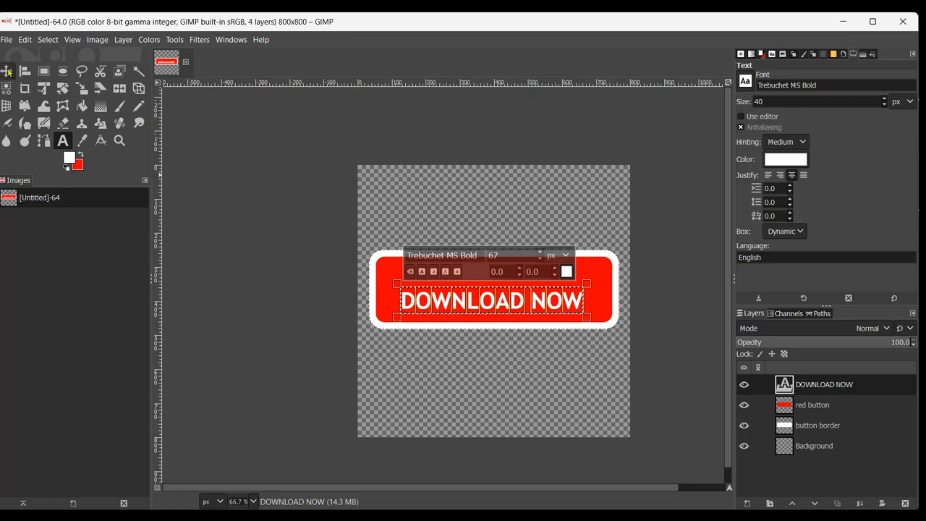
Step: Move the DOWNLOAD NOW text layer up so the label sits centered inside the red button
click(9, 72)
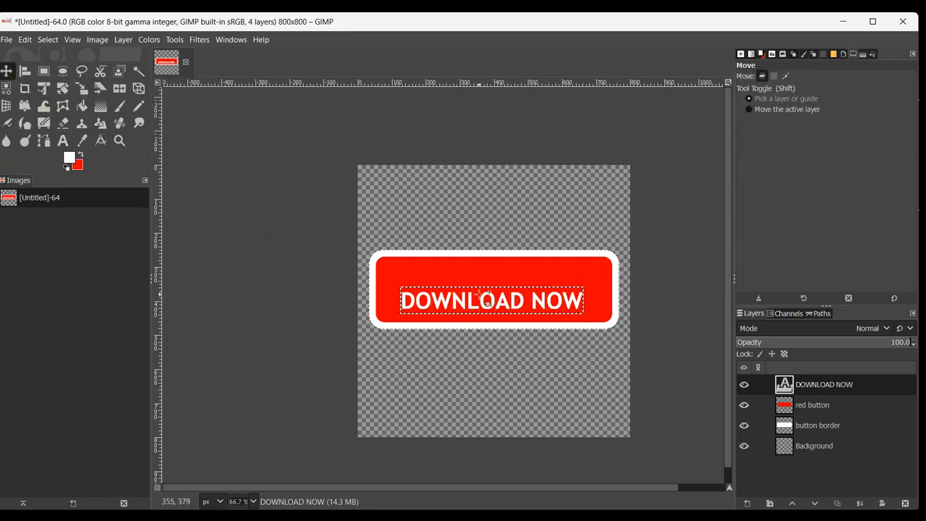
click(826, 385)
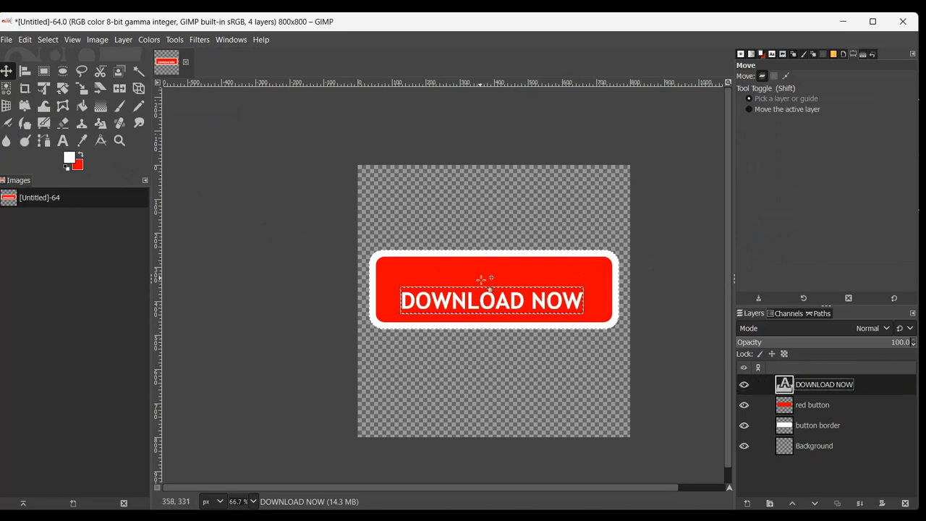
mouse_move(488, 303)
mouse_down()
mouse_move(487, 291)
mouse_move(498, 298)
mouse_up()
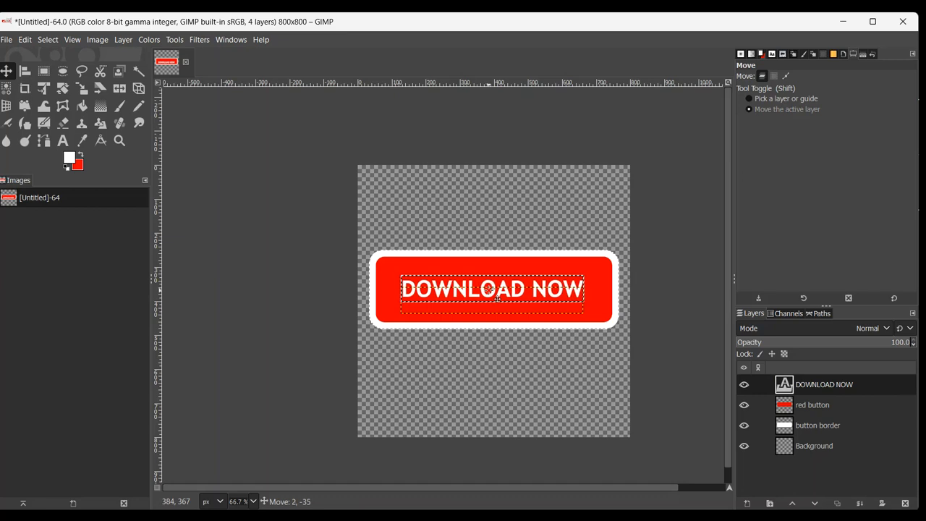
key(shift)
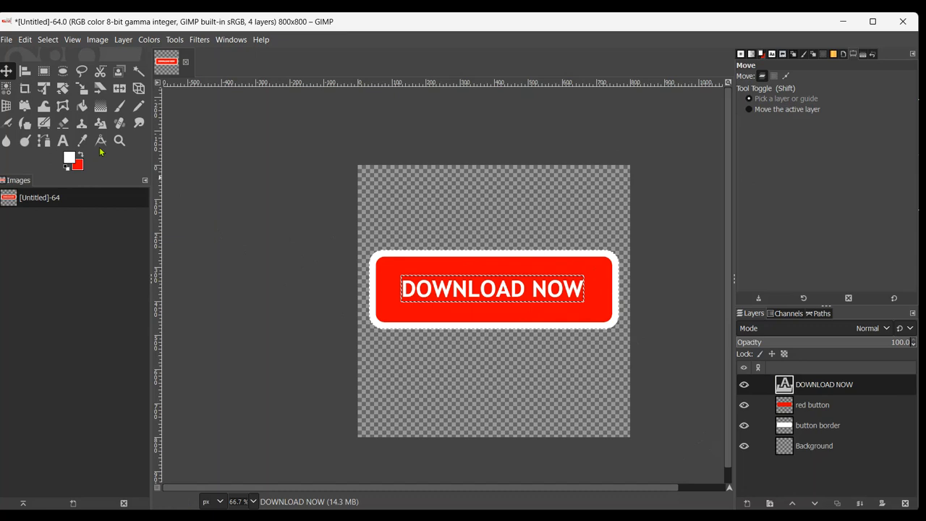
Step: Crop the image closely around the bordered button to about 754 × 264 px
click(25, 89)
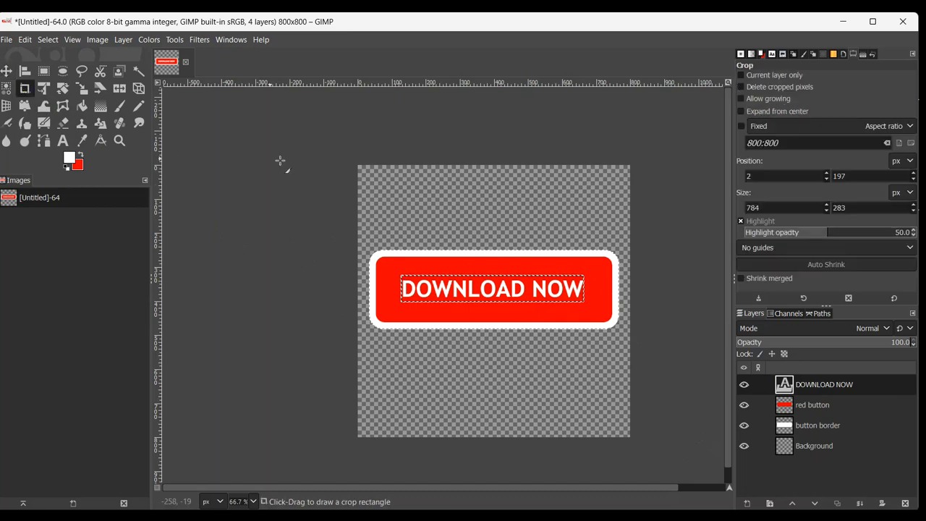
drag(365, 243, 623, 335)
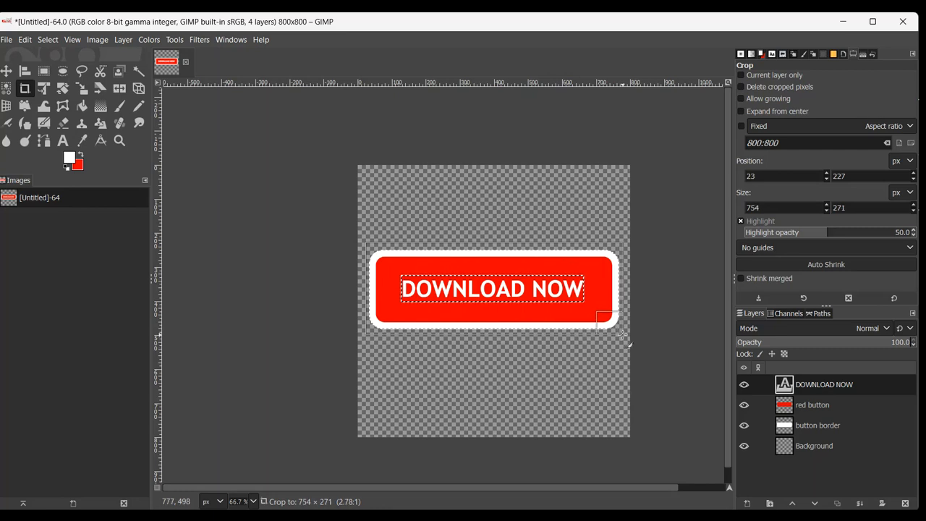
drag(624, 335, 624, 335)
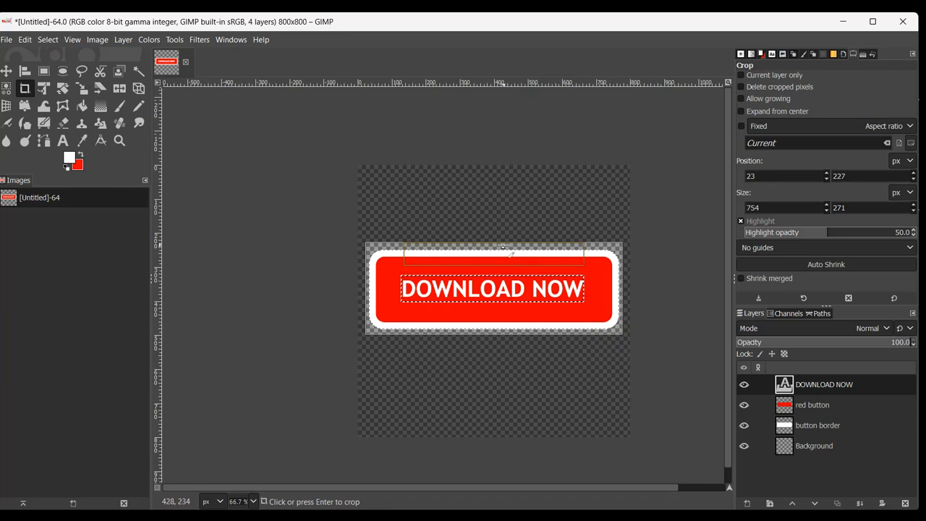
drag(496, 246, 496, 249)
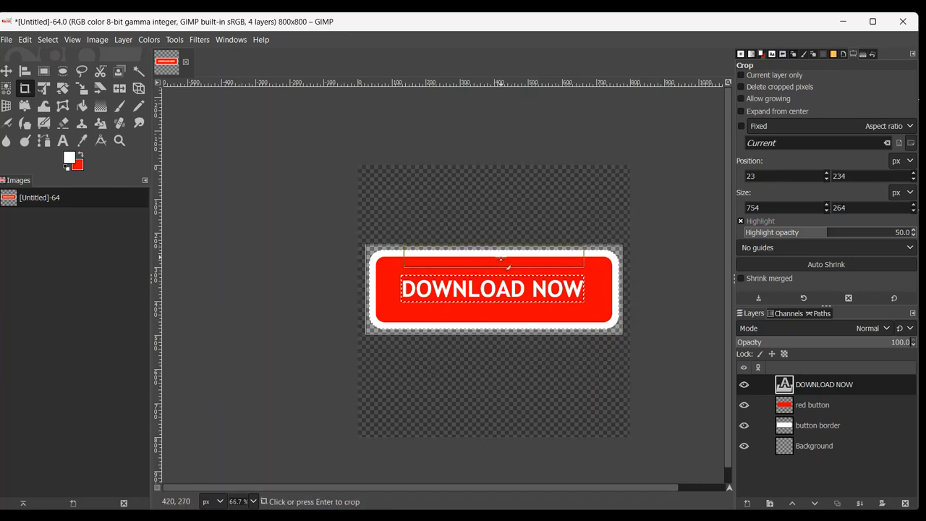
key(Return)
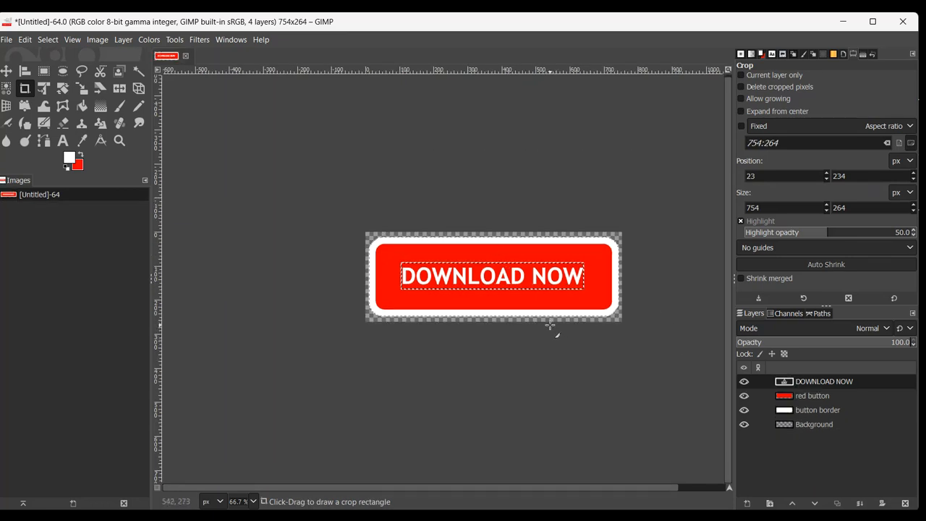
Step: Resize the Background layer to match the cropped image size
click(820, 425)
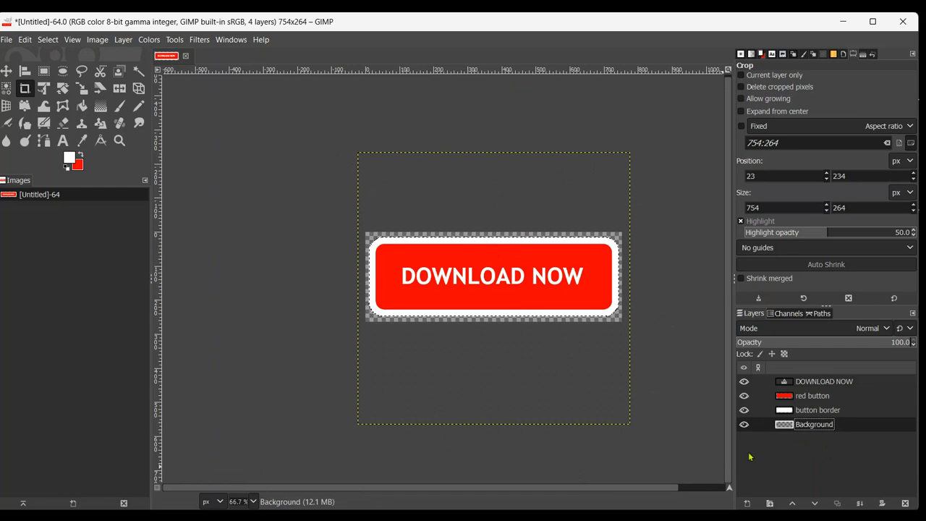
right_click(808, 427)
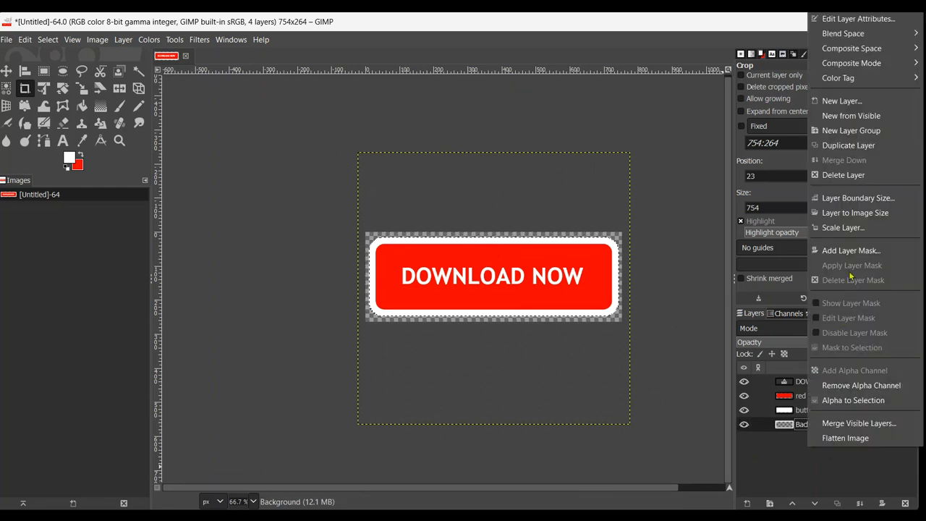
click(852, 213)
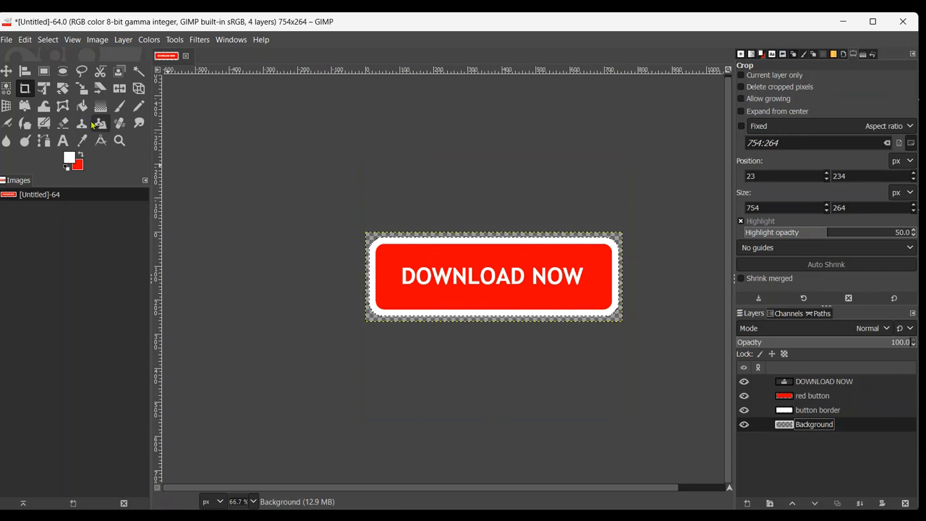
Step: Export the image to the Desktop as Download-button.png, replacing the existing file and keeping the default PNG options
click(6, 39)
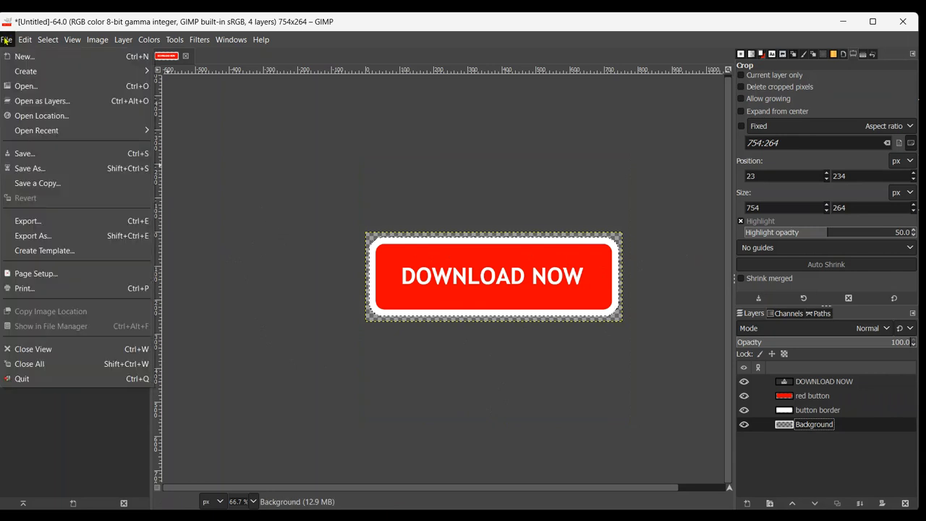
click(42, 237)
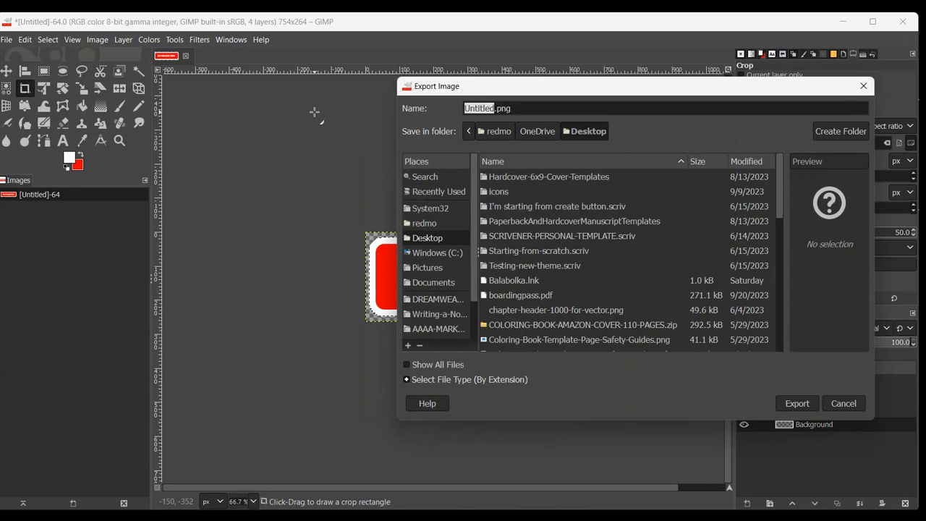
text(Download-)
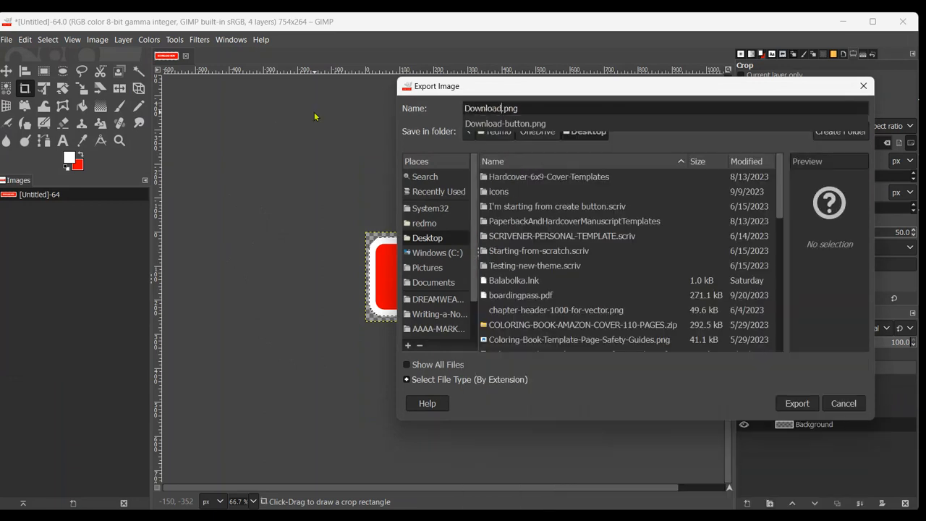
text(button)
click(544, 109)
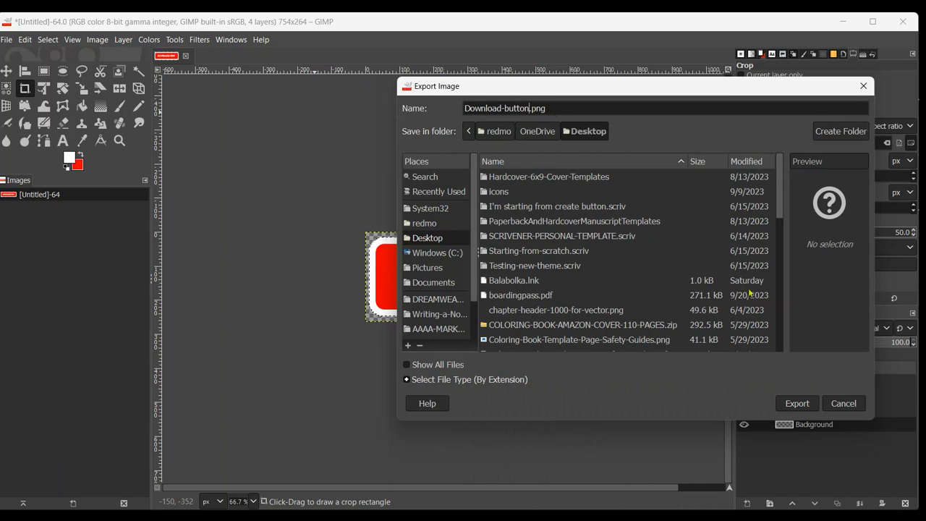
click(796, 403)
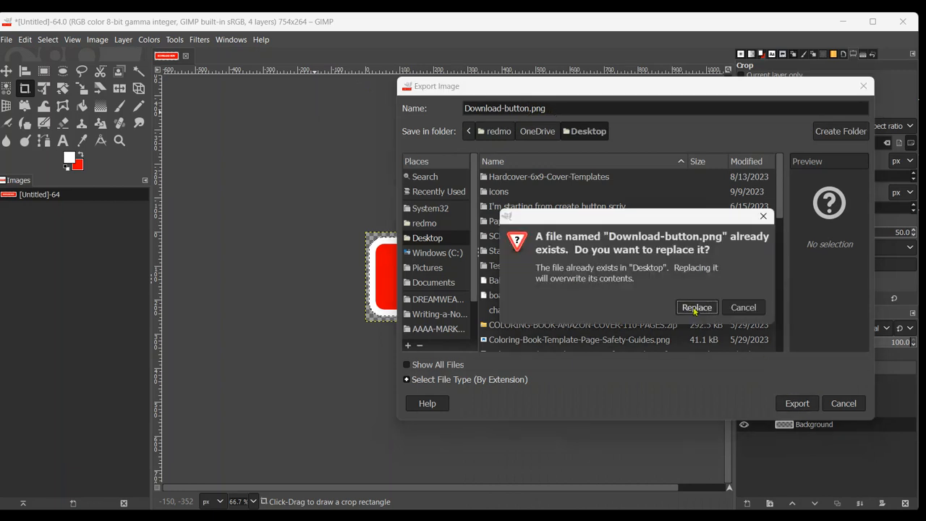
click(693, 308)
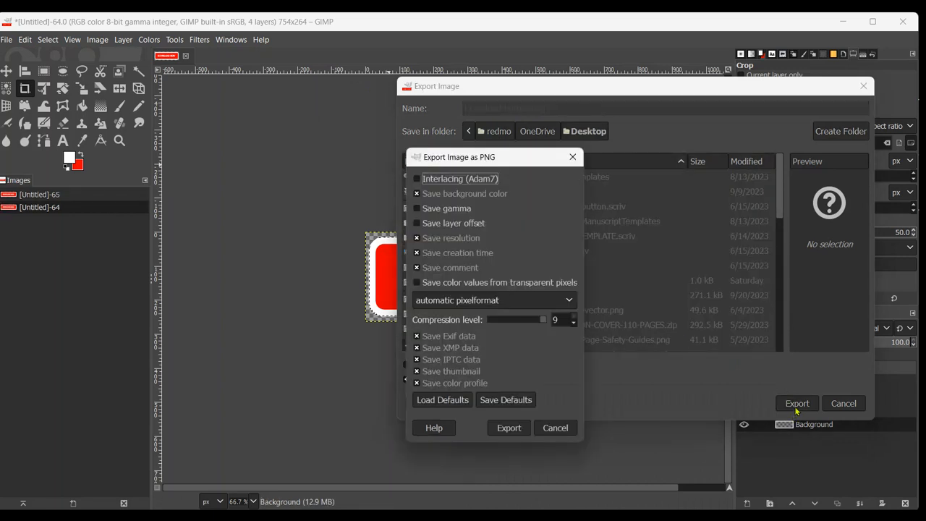
click(510, 427)
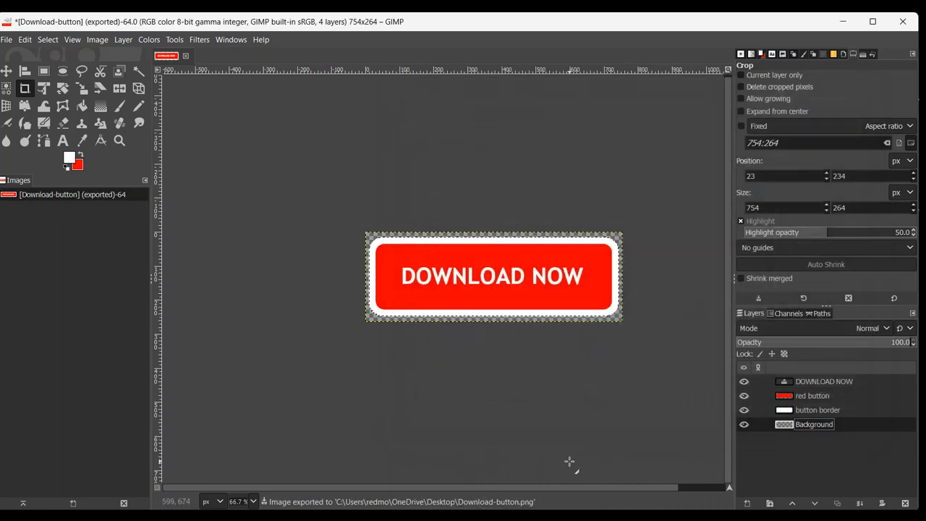